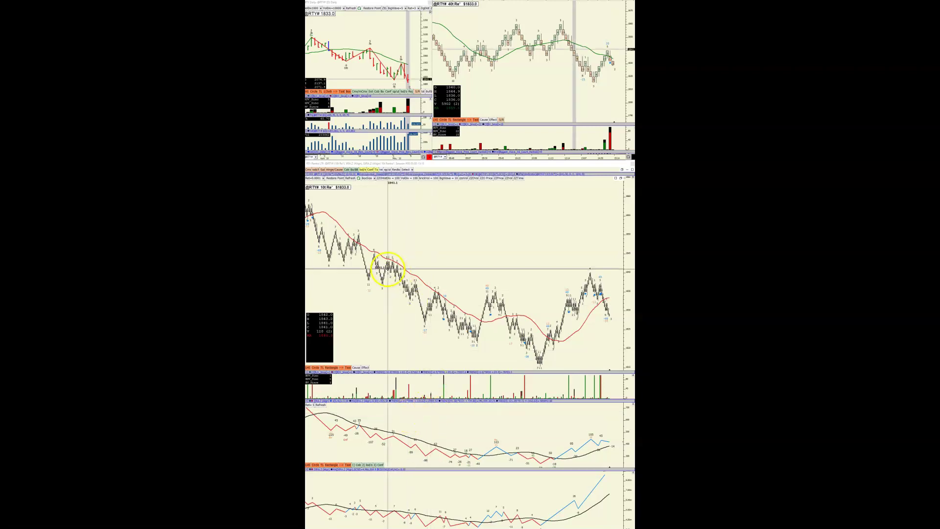
# - Mark the swing low between the session's highest peak and the following rally with a vertical line on the 10t Renko chart
pyautogui.moveTo(367, 307); pyautogui.dragTo(478, 307)
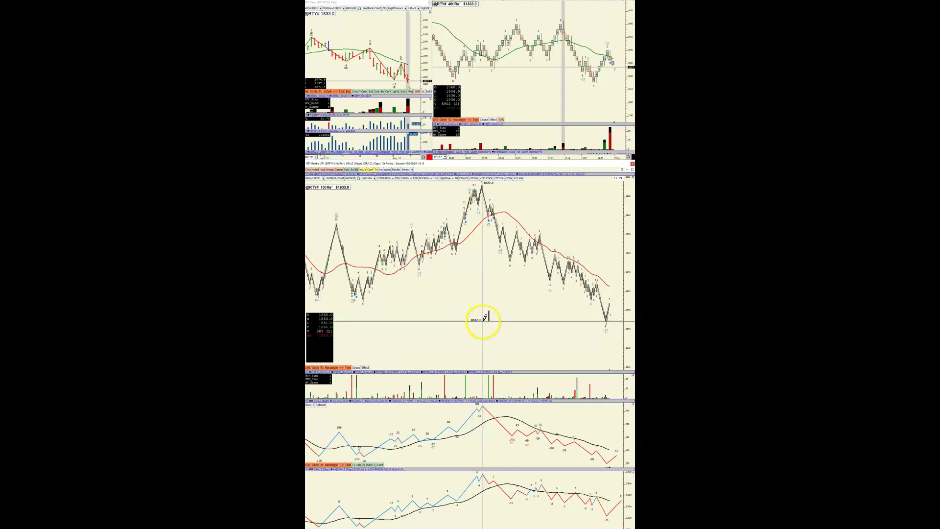
pyautogui.moveTo(480, 322); pyautogui.dragTo(510, 332)
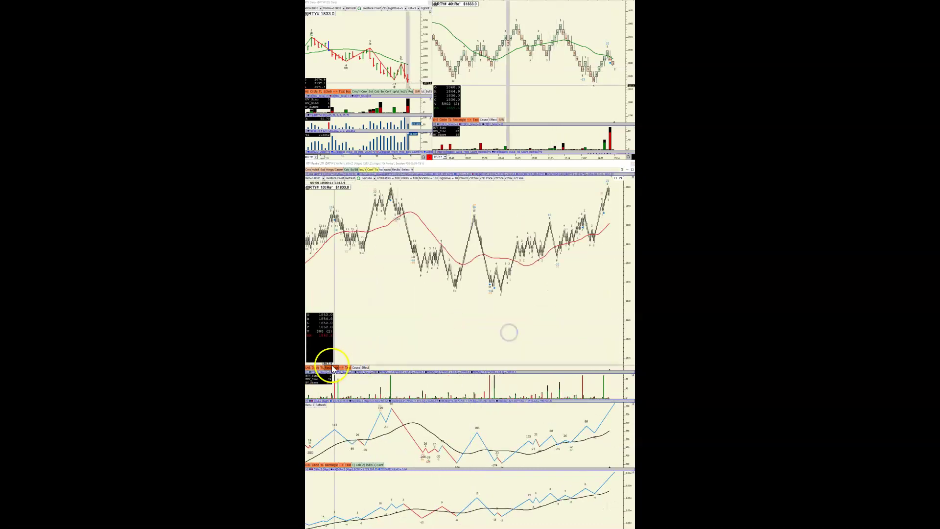
pyautogui.click(456, 351)
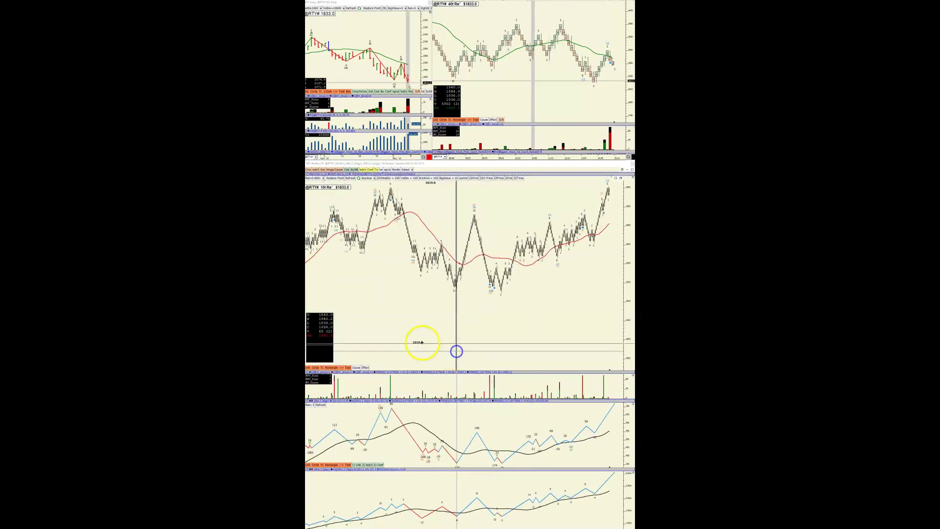
# - Mark the session's highest peak and the low that starts the morning rally with vertical lines on the 10t Renko chart
pyautogui.moveTo(406, 338); pyautogui.dragTo(469, 337)
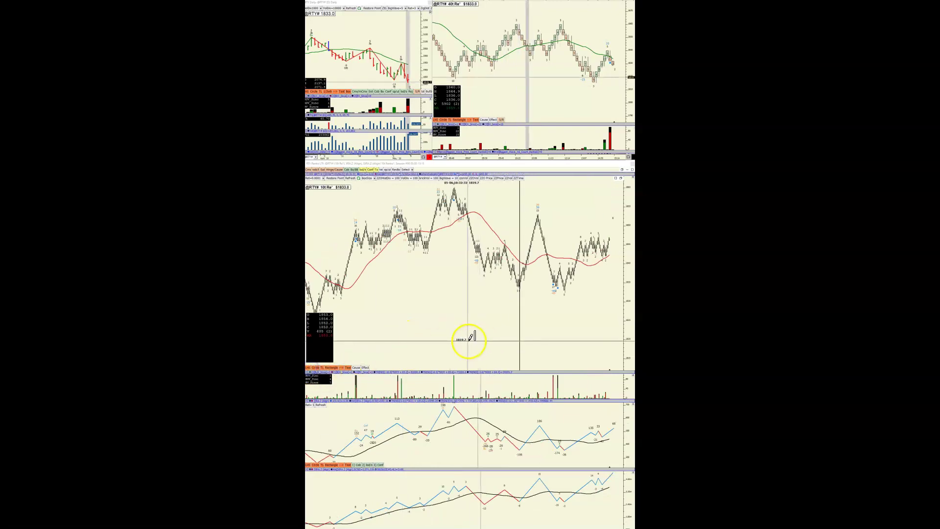
pyautogui.moveTo(454, 341); pyautogui.dragTo(503, 332)
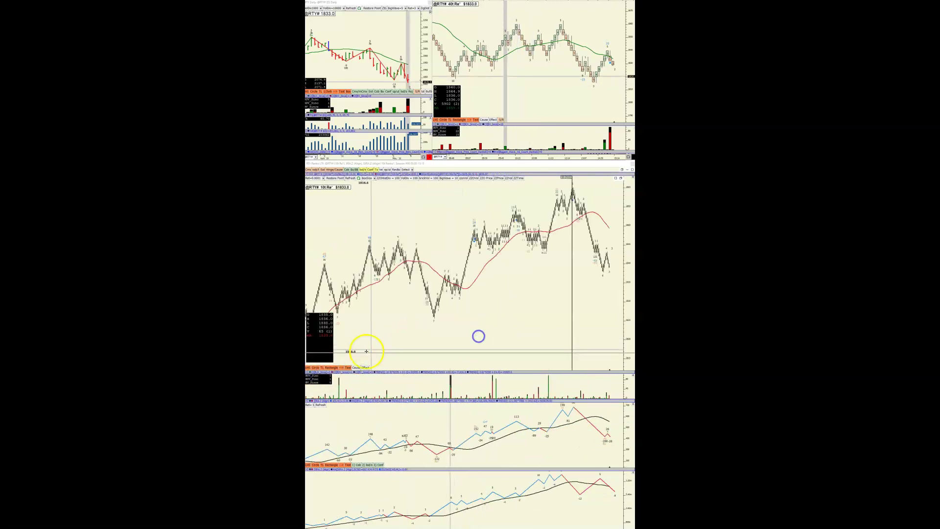
pyautogui.moveTo(436, 342); pyautogui.dragTo(525, 337)
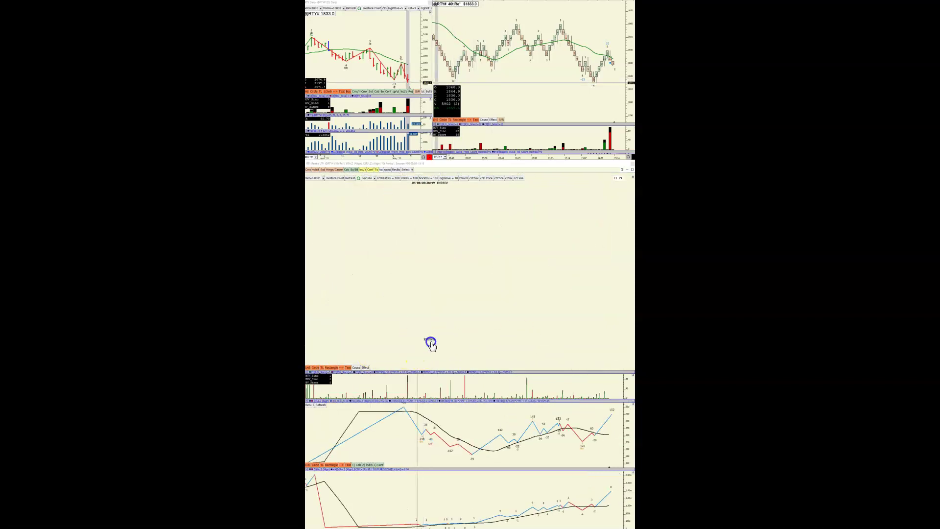
pyautogui.scroll(2, 436, 341)
pyautogui.moveTo(418, 336); pyautogui.dragTo(457, 337)
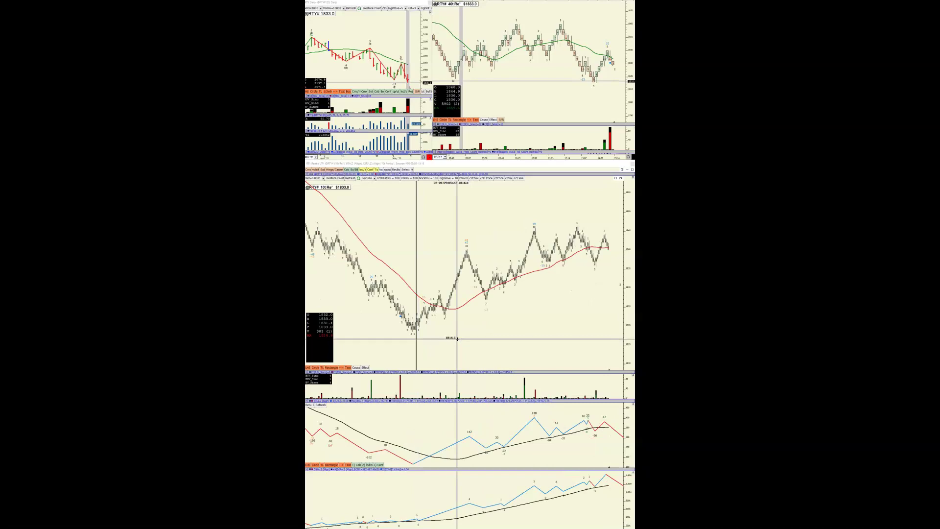
# - Examine the first up wave after the marked morning low in both wave panes and compare it with the preceding waves
pyautogui.scroll(-2, 430, 429)
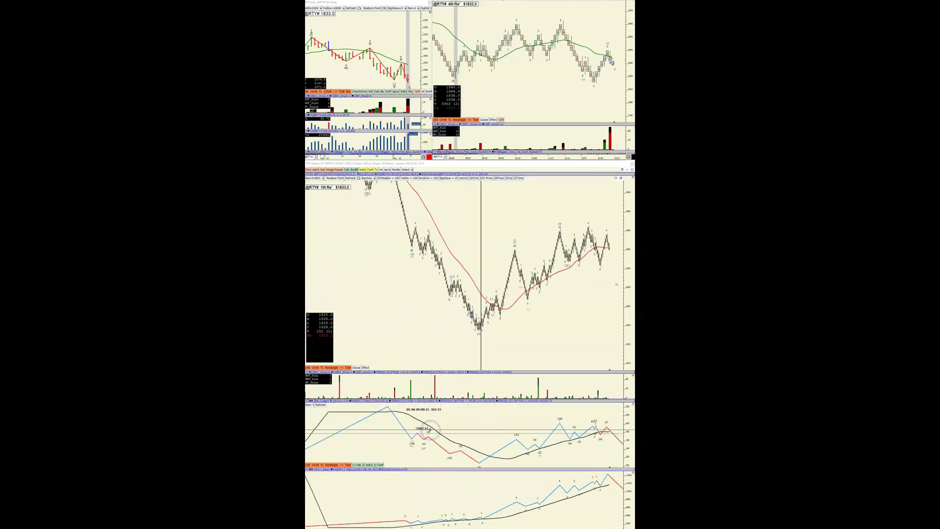
pyautogui.scroll(1, 471, 360)
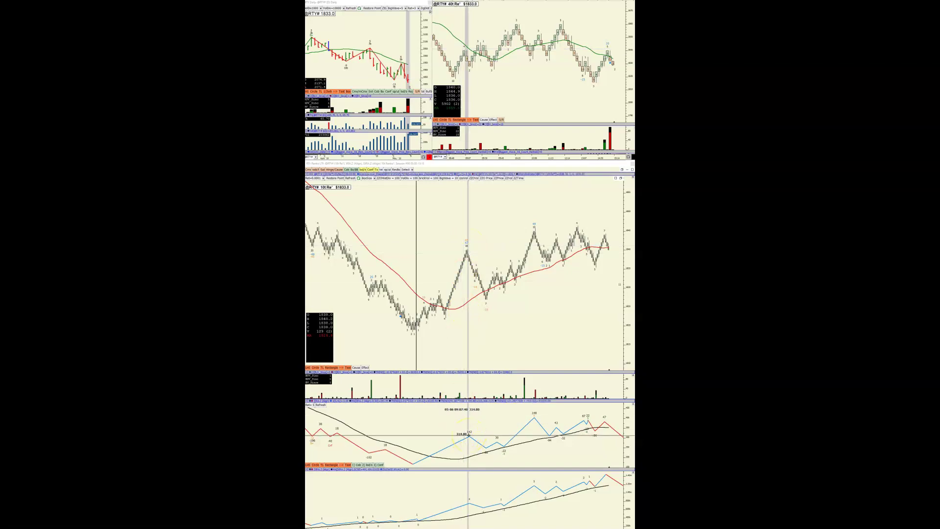
pyautogui.click(470, 469)
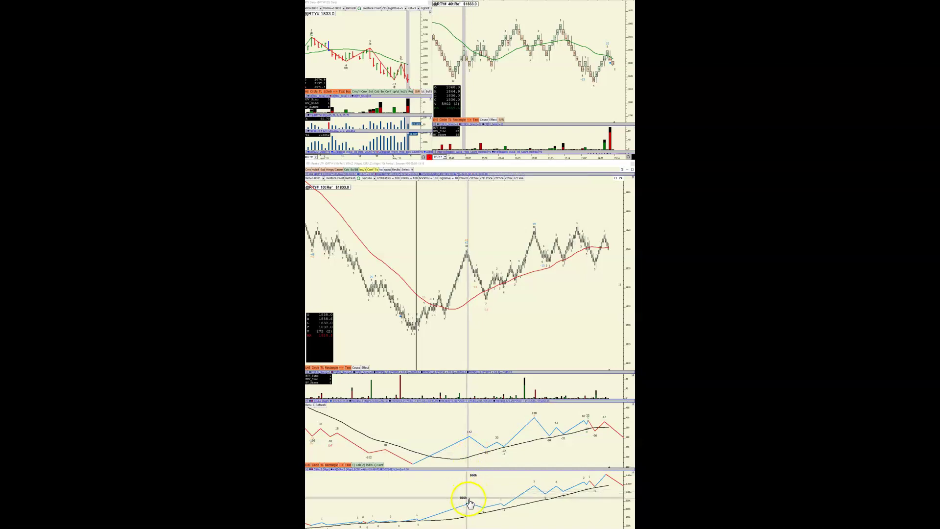
pyautogui.click(424, 522)
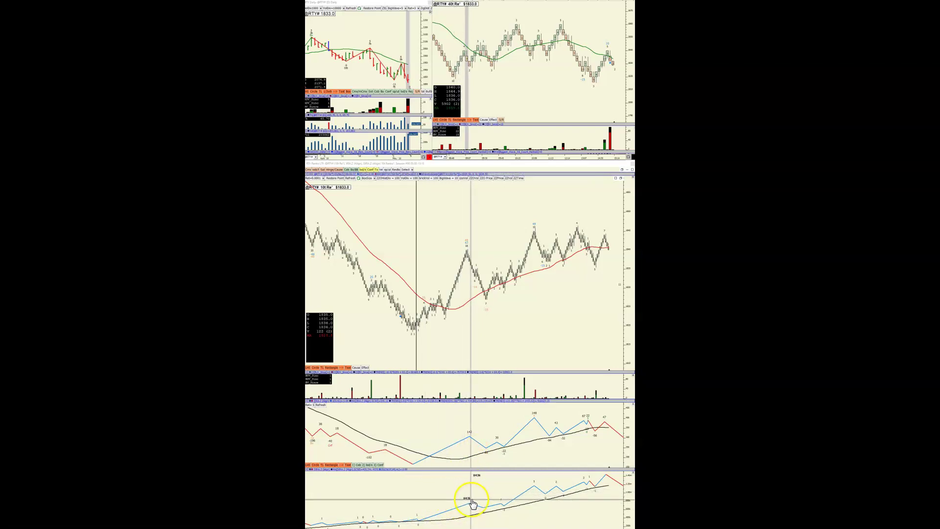
pyautogui.click(425, 500)
pyautogui.press('Down')
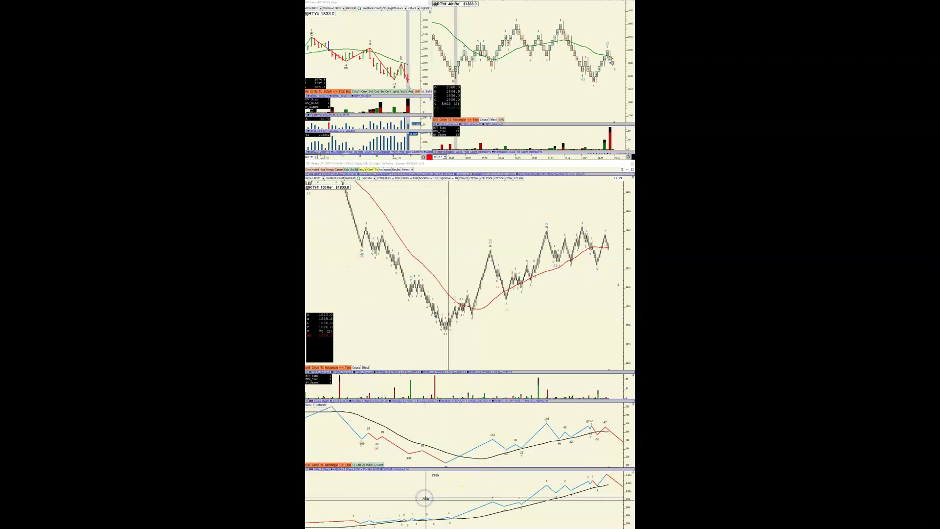
pyautogui.moveTo(479, 505); pyautogui.dragTo(386, 521)
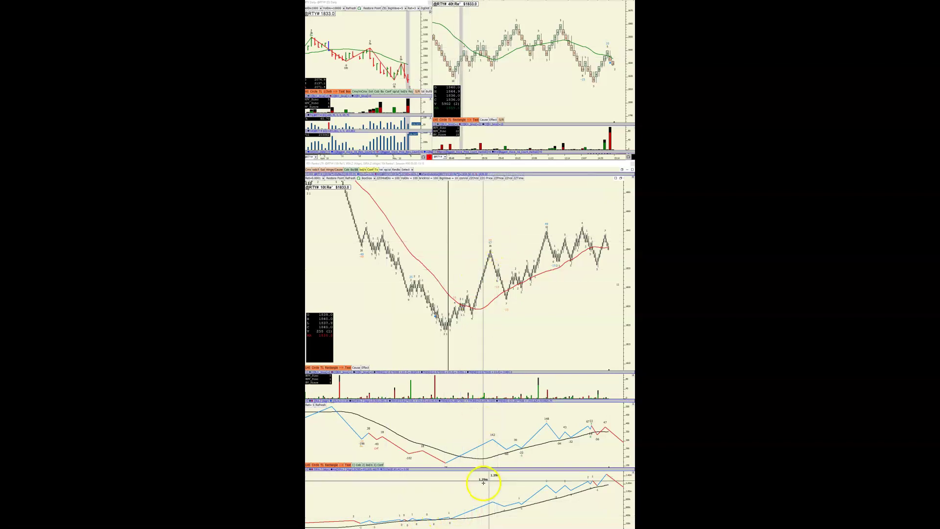
pyautogui.moveTo(550, 510); pyautogui.dragTo(458, 522)
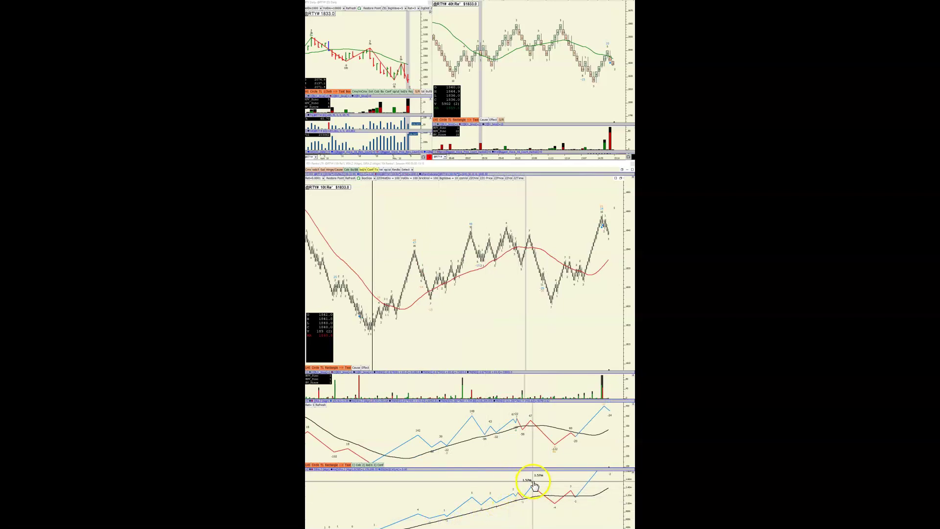
# - Examine the pullback waves within the morning rally in the upper wave pane, including the deeper down wave and its rebound
pyautogui.moveTo(552, 509)
pyautogui.moveTo(535, 451); pyautogui.dragTo(498, 454)
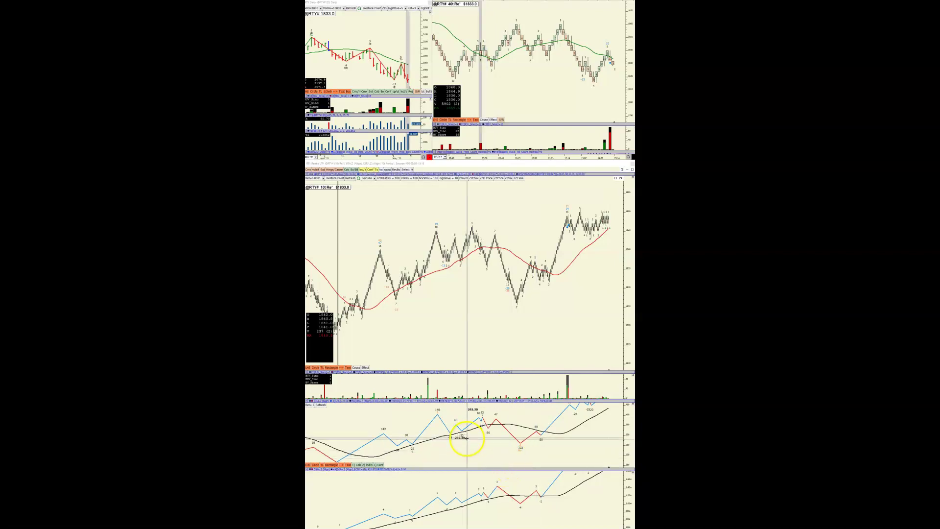
pyautogui.moveTo(466, 441); pyautogui.dragTo(523, 443)
pyautogui.moveTo(454, 448); pyautogui.dragTo(412, 443)
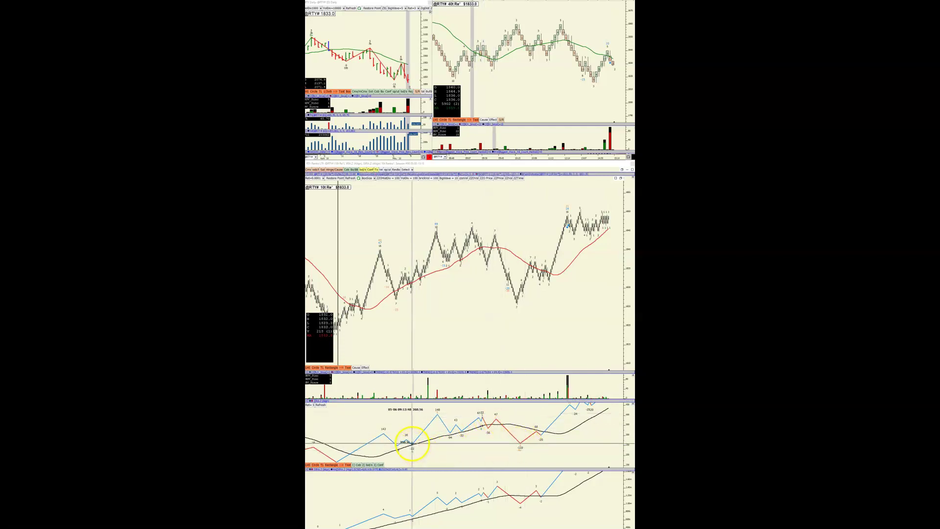
pyautogui.moveTo(495, 437); pyautogui.dragTo(553, 466)
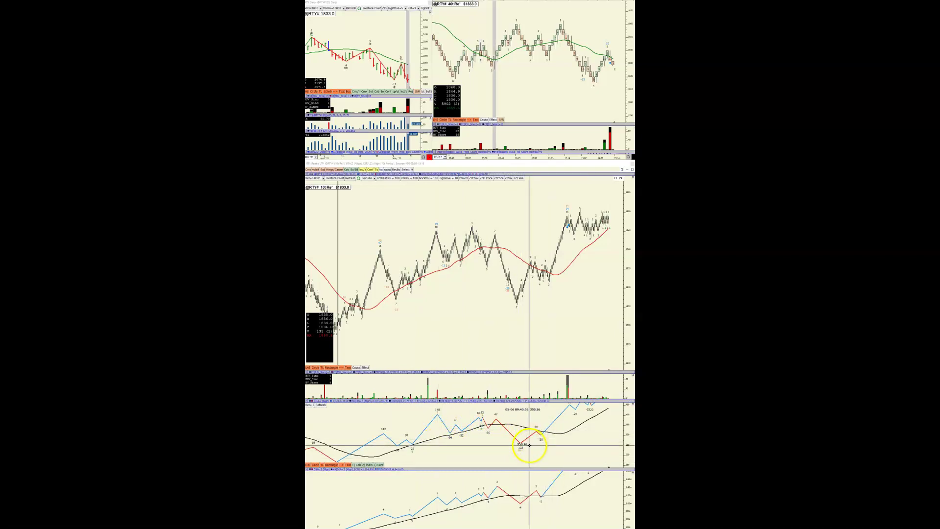
pyautogui.moveTo(548, 453); pyautogui.dragTo(518, 447)
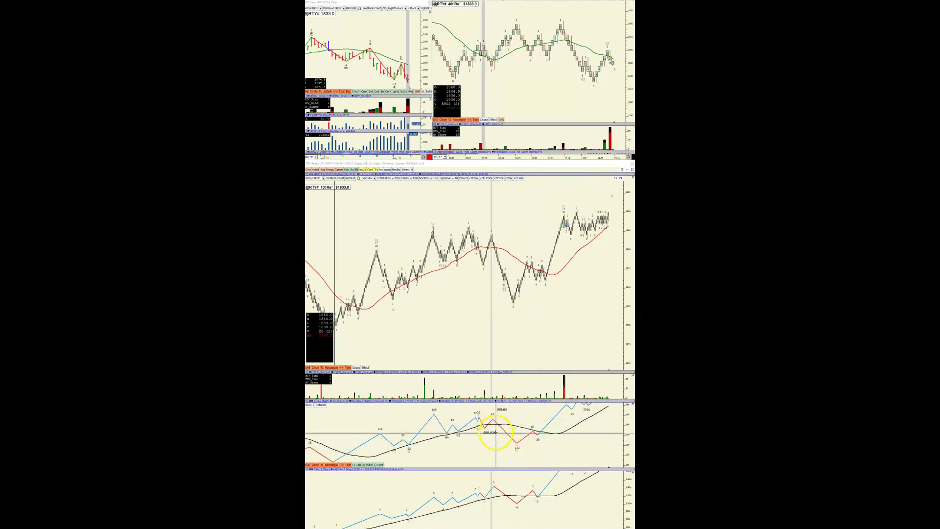
pyautogui.moveTo(496, 432); pyautogui.dragTo(517, 452)
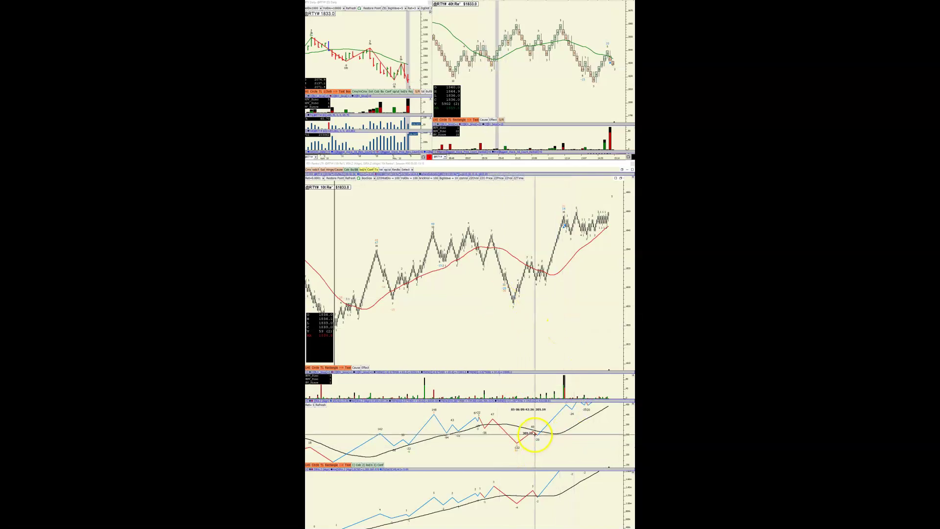
# - Advance the 10t Renko chart to the session high and apply Automatic Scaling to both wave panes
pyautogui.moveTo(535, 434); pyautogui.dragTo(493, 323)
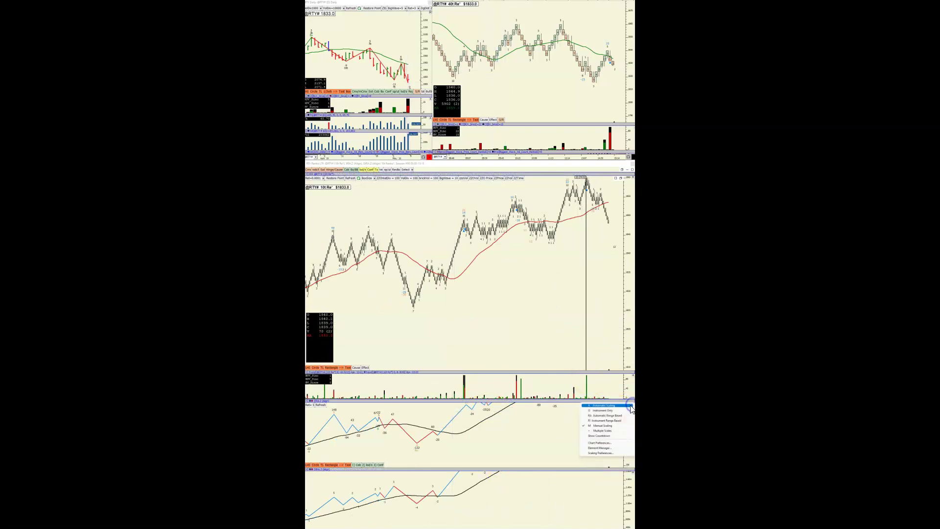
pyautogui.click(631, 405)
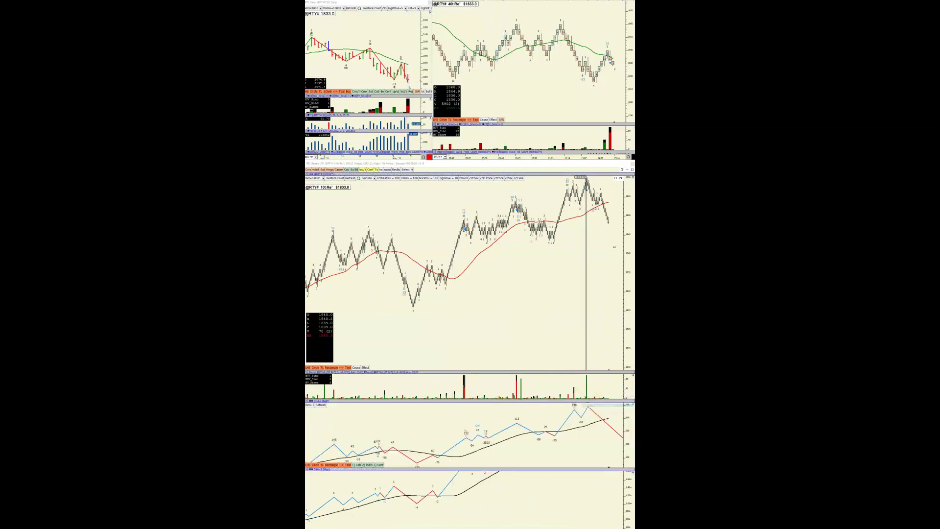
pyautogui.click(630, 474)
# - Reposition the vertical line from the session's highest peak to just after the preceding lower peak
pyautogui.moveTo(467, 278); pyautogui.dragTo(400, 279)
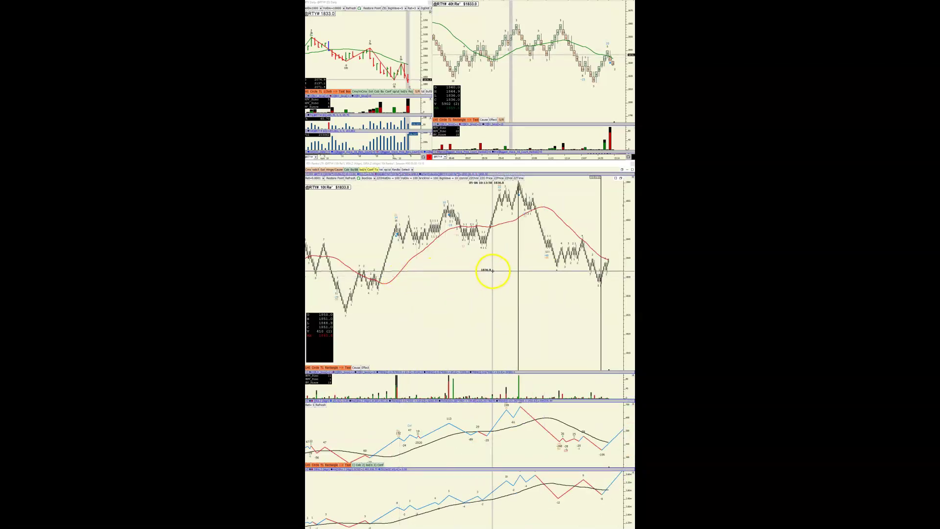
pyautogui.moveTo(532, 272); pyautogui.dragTo(532, 282)
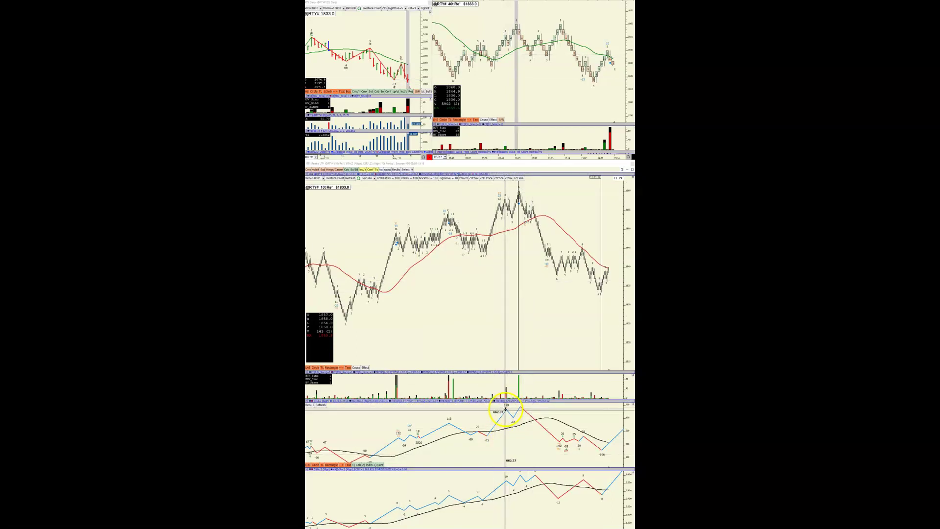
pyautogui.moveTo(509, 411); pyautogui.dragTo(520, 239)
pyautogui.rightClick(520, 239)
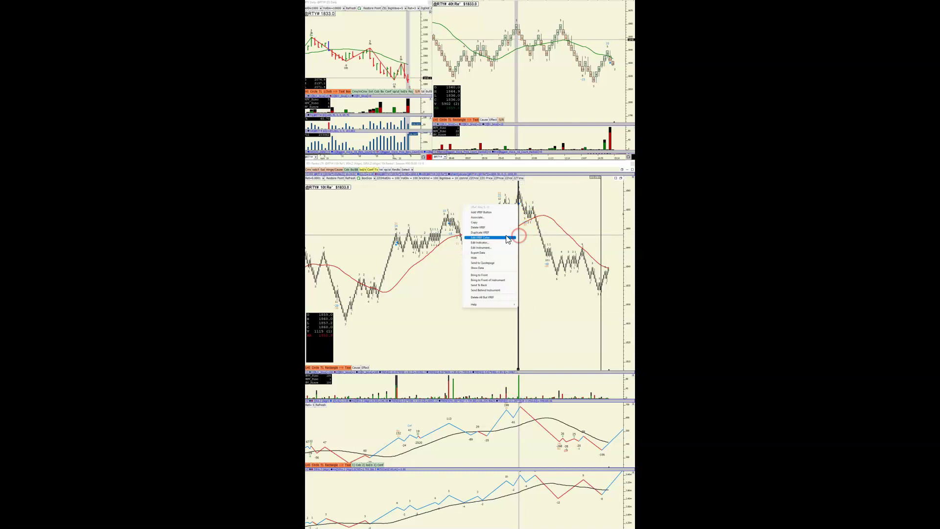
pyautogui.click(500, 228)
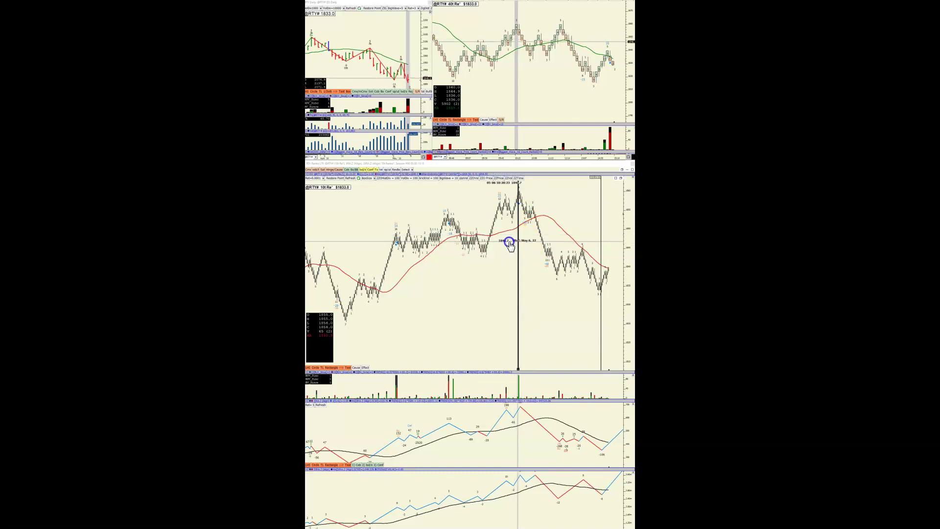
pyautogui.moveTo(523, 252); pyautogui.dragTo(406, 250)
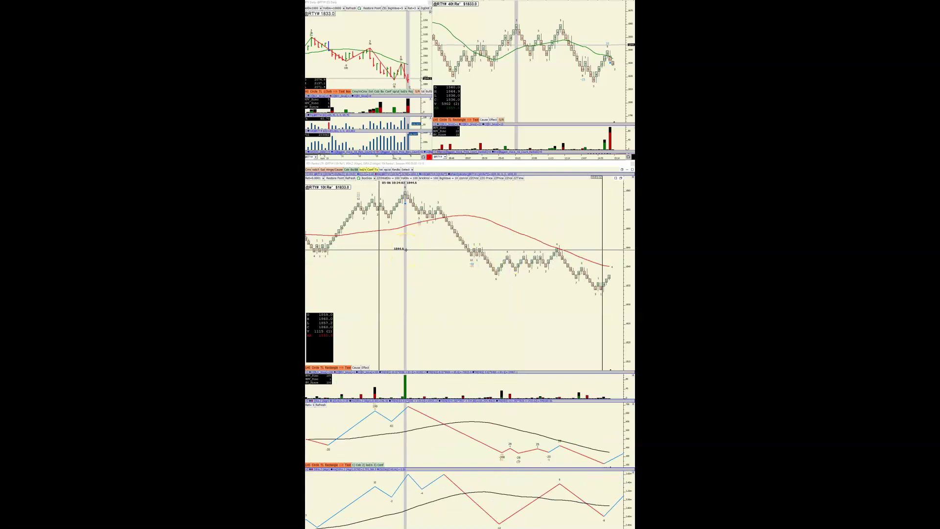
# - Examine the decline from the session high to the second marked low, comparing price with the waves in both lower panes
pyautogui.moveTo(406, 201); pyautogui.dragTo(514, 210)
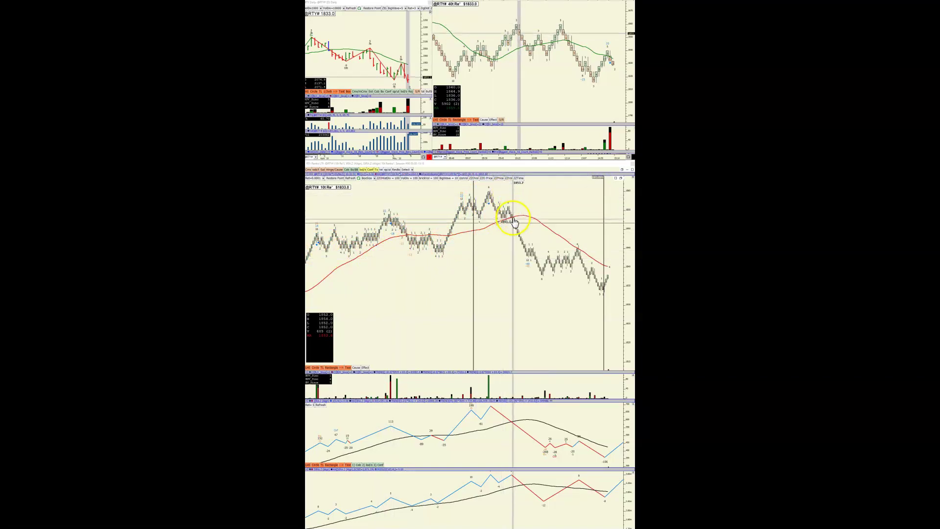
pyautogui.moveTo(535, 321); pyautogui.dragTo(479, 309)
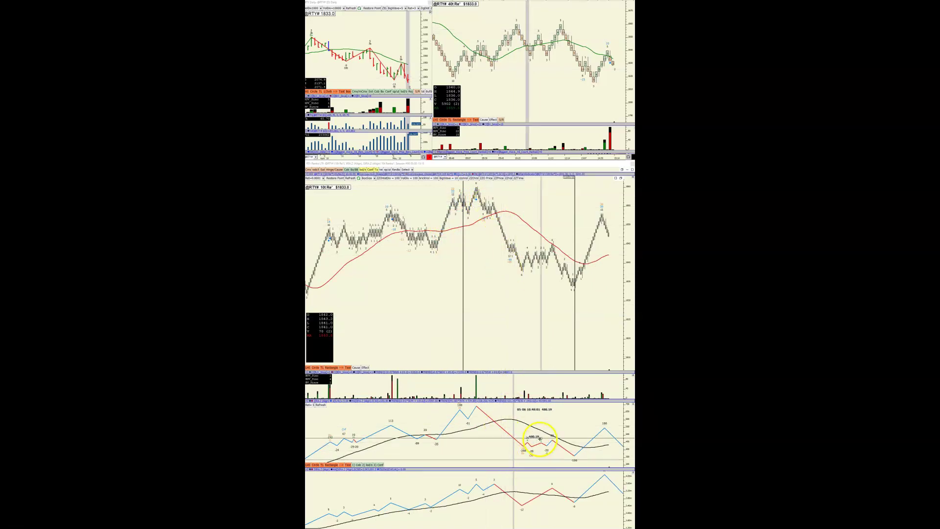
pyautogui.moveTo(529, 454); pyautogui.dragTo(508, 330)
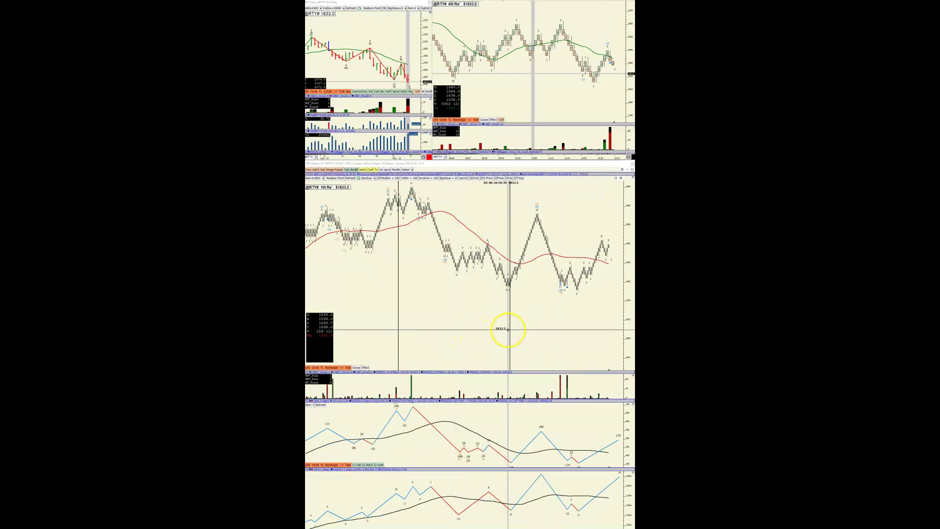
pyautogui.moveTo(485, 326); pyautogui.dragTo(511, 323)
pyautogui.scroll(-1, 512, 323)
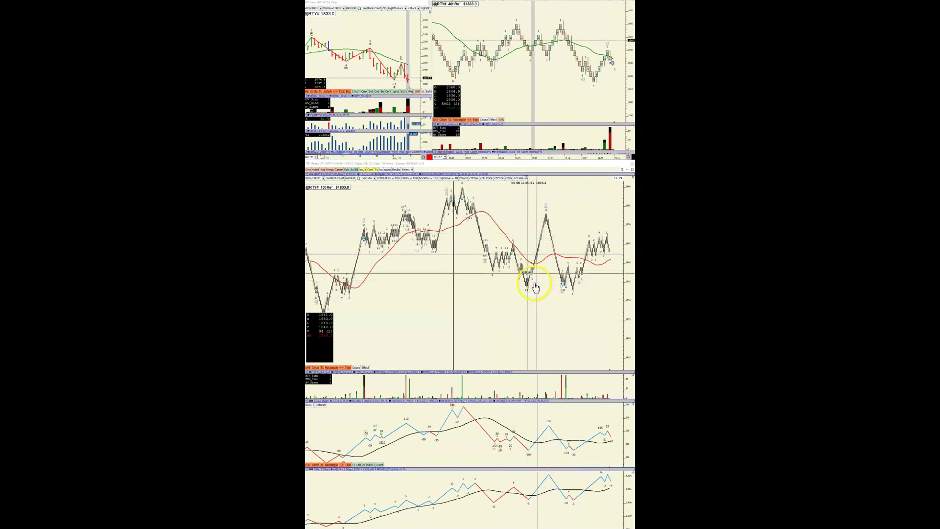
pyautogui.scroll(2, 519, 354)
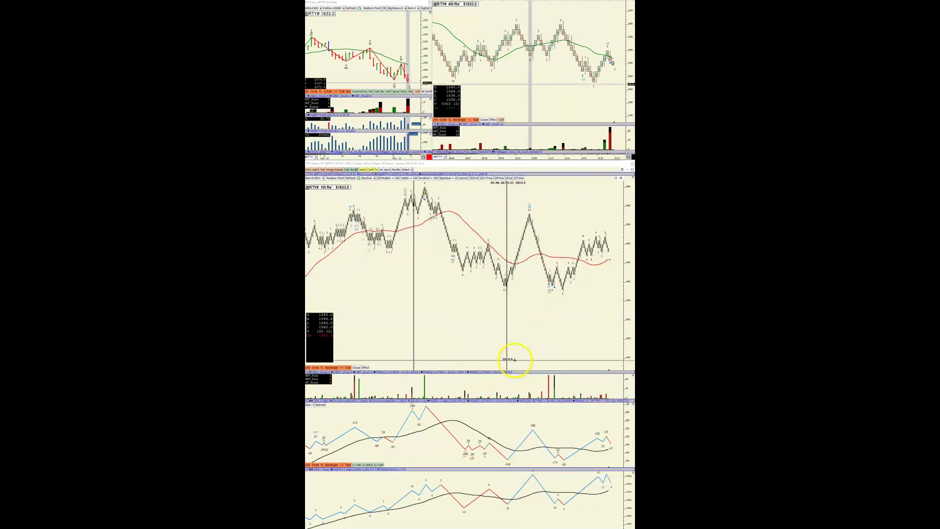
# - Apply Automatic Scaling to the lowest wave pane and inspect the up wave starting at the second marked low
pyautogui.click(629, 479)
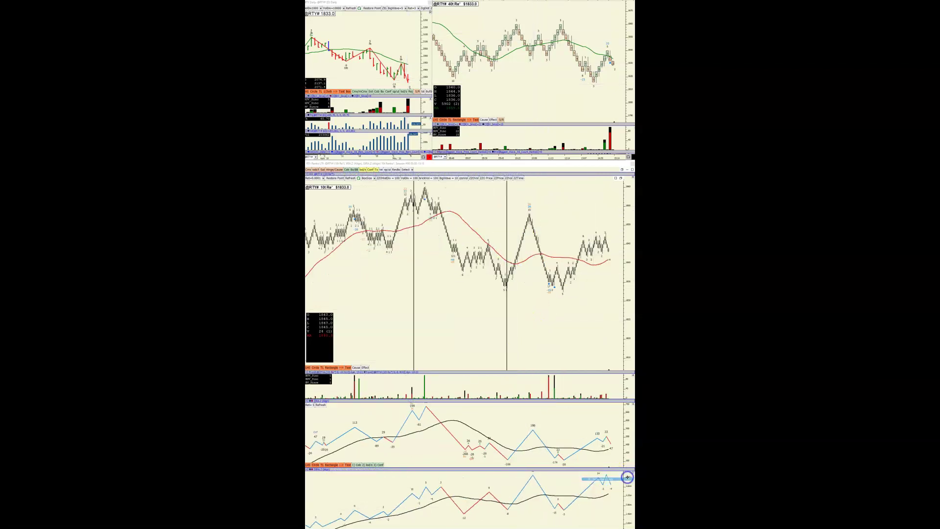
pyautogui.click(532, 482)
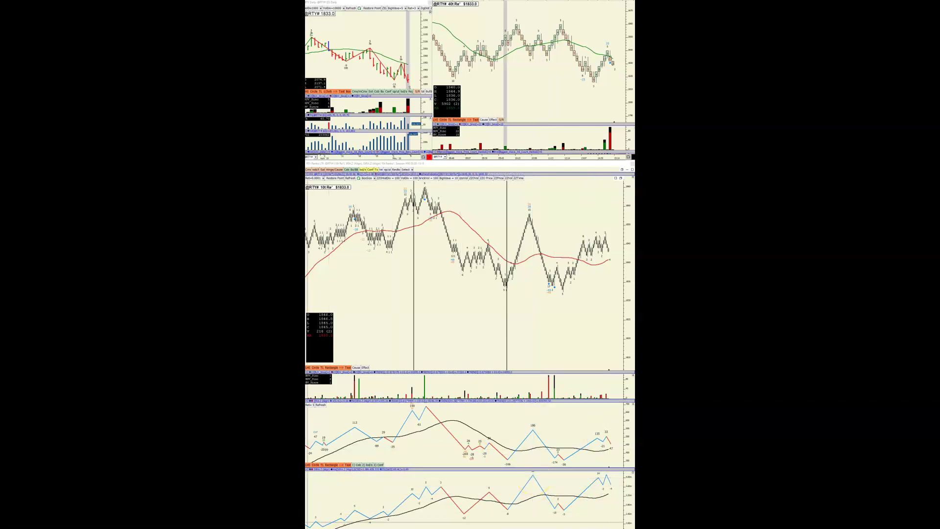
pyautogui.click(458, 280)
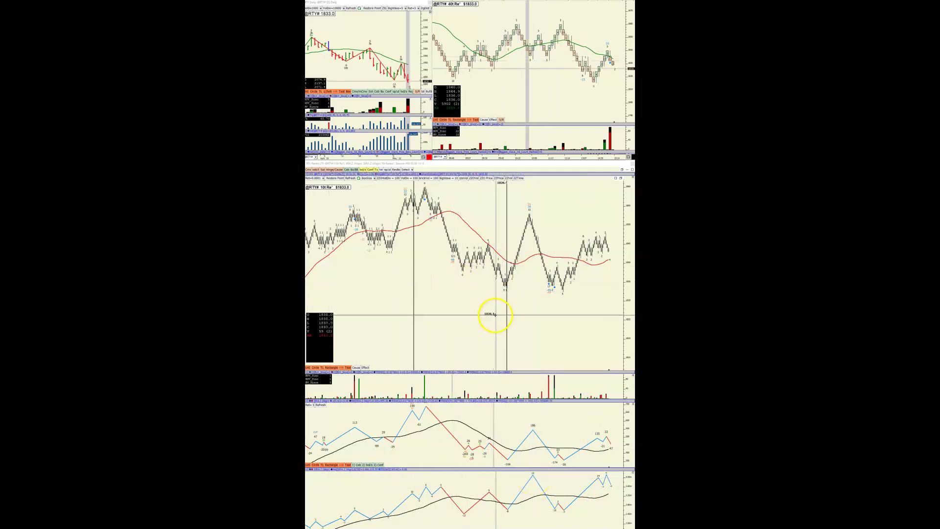
pyautogui.click(507, 450)
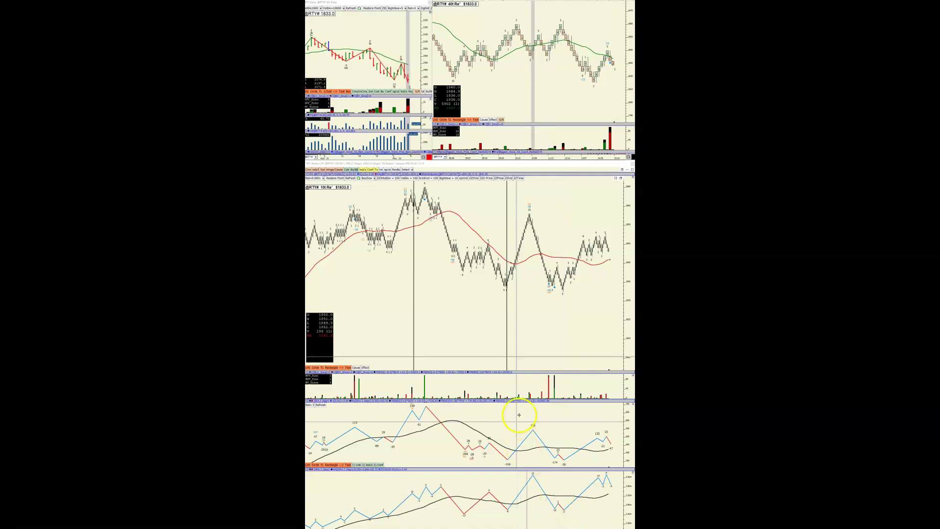
# - Move the vertical line from the second marked low to a few bars earlier in the same decline
pyautogui.click(513, 335)
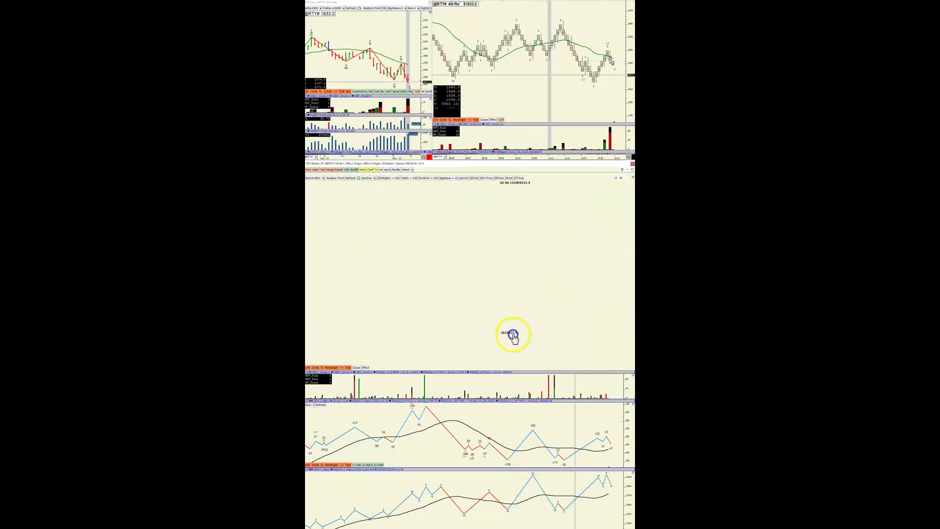
pyautogui.moveTo(513, 335); pyautogui.dragTo(542, 319)
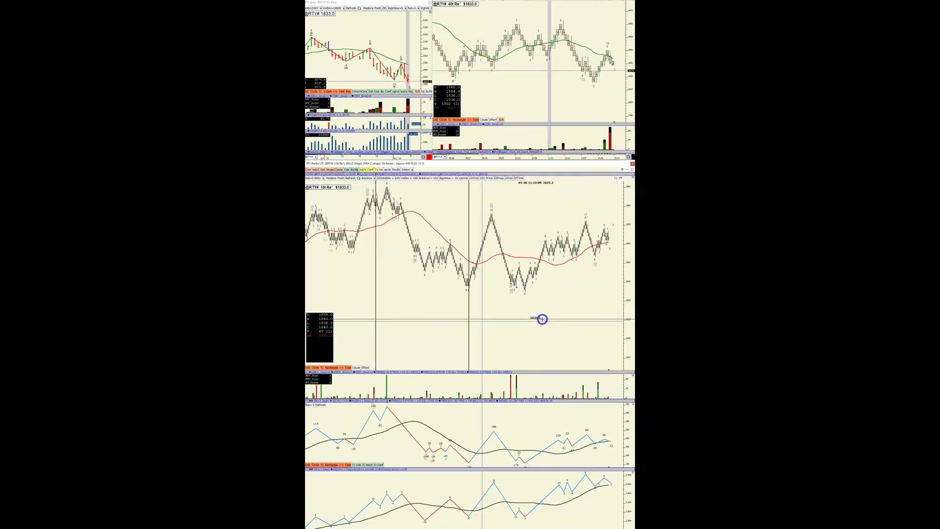
pyautogui.click(469, 296)
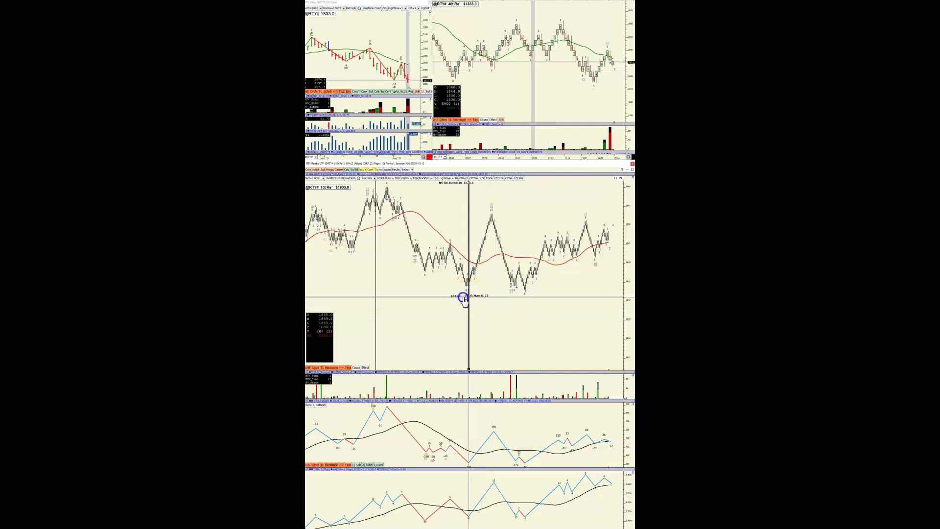
pyautogui.moveTo(464, 299); pyautogui.dragTo(455, 297)
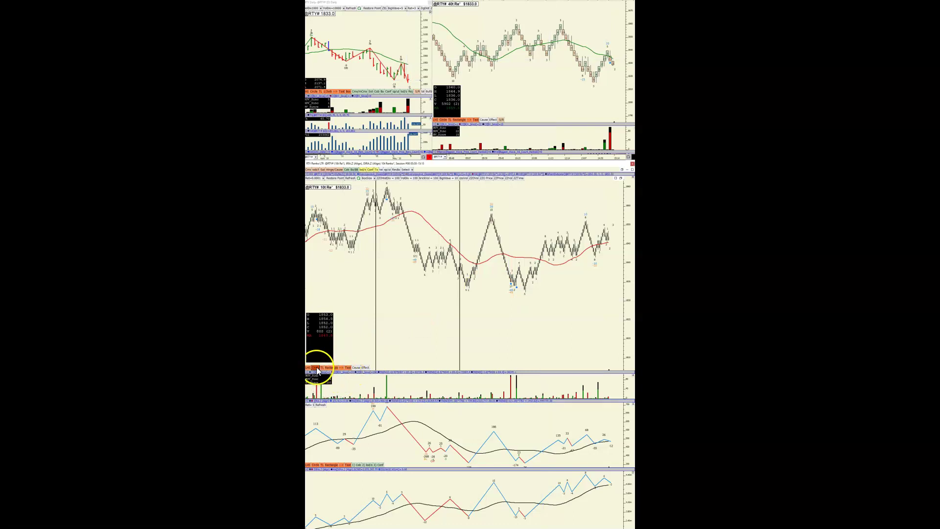
# - Draw a horizontal trendline from the second marked low past the next swing low, and check that swing low against the line
pyautogui.click(323, 367)
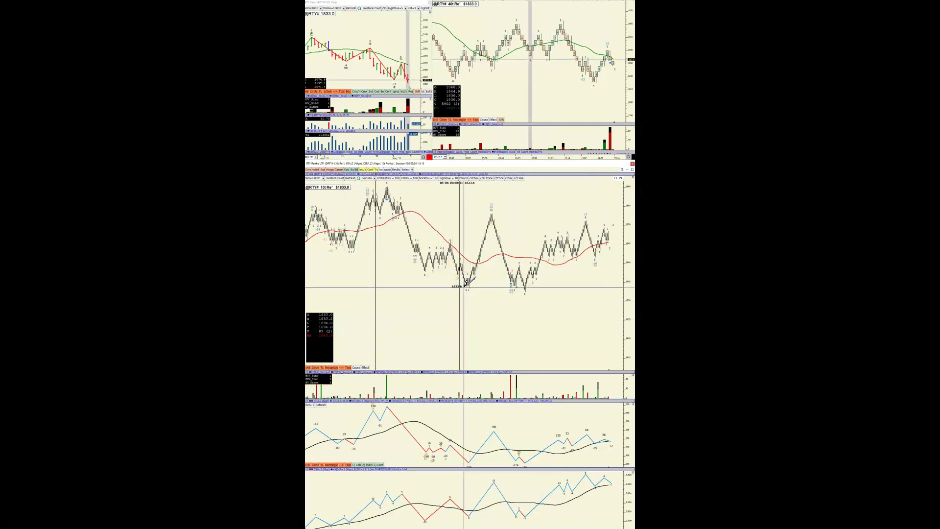
pyautogui.moveTo(465, 287); pyautogui.dragTo(545, 288)
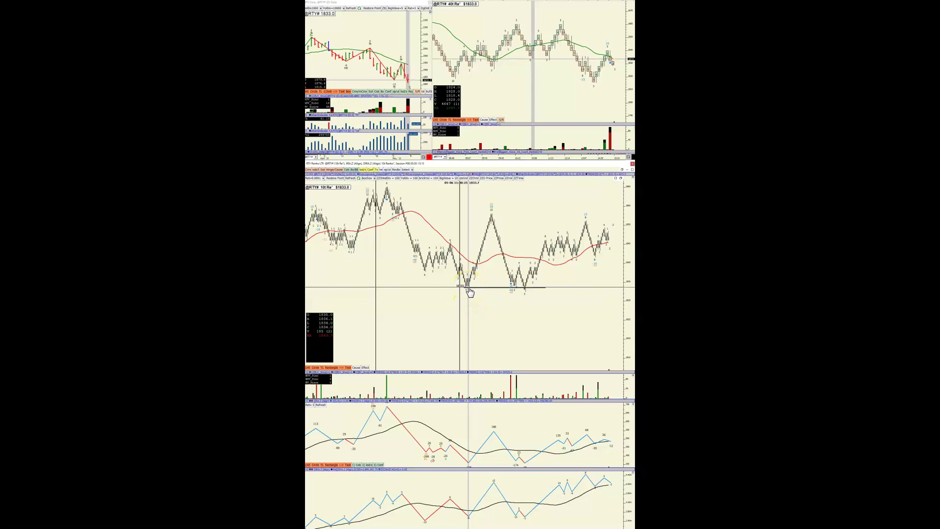
pyautogui.moveTo(469, 292); pyautogui.dragTo(527, 282)
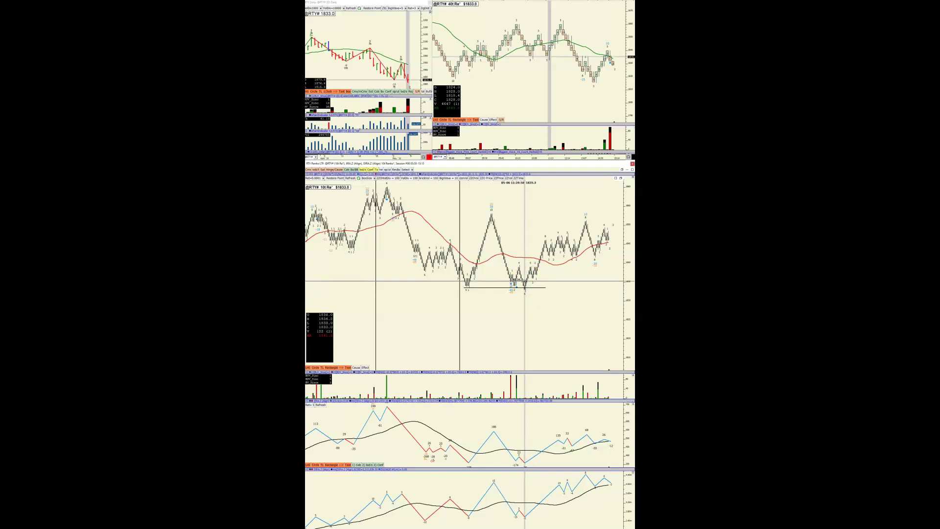
pyautogui.moveTo(524, 281)
pyautogui.mouseDown()
pyautogui.moveTo(451, 287)
pyautogui.moveTo(571, 286)
pyautogui.moveTo(529, 280)
pyautogui.moveTo(455, 296)
pyautogui.moveTo(466, 284)
pyautogui.moveTo(527, 291)
pyautogui.mouseUp()
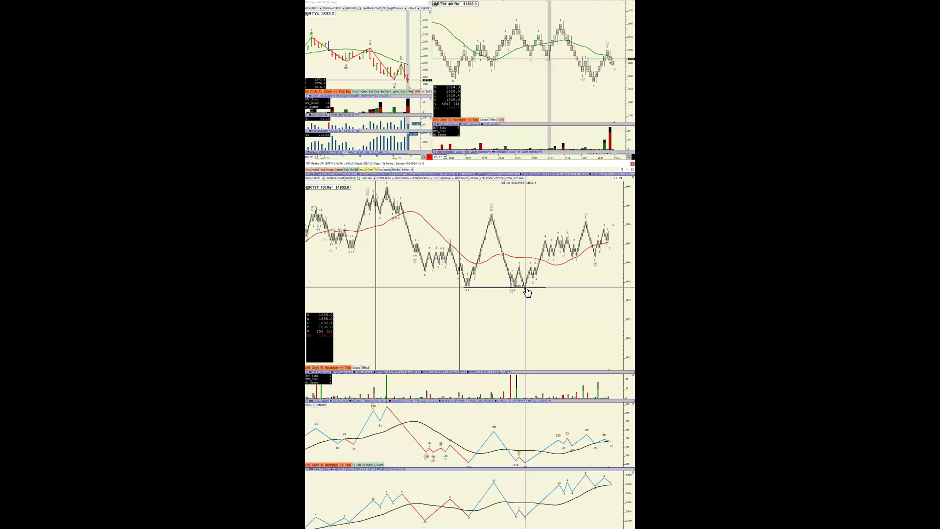
pyautogui.click(518, 287)
# - Advance the 10t Renko chart to the next marked high and compare the rally with the waves in both lower panes
pyautogui.moveTo(567, 318); pyautogui.dragTo(533, 322)
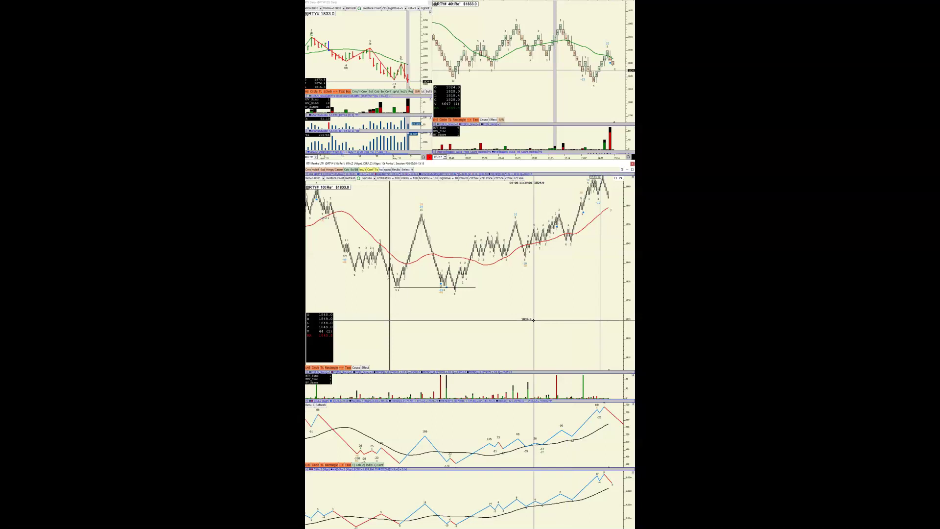
pyautogui.scroll(-1, 534, 320)
pyautogui.scroll(2, 533, 321)
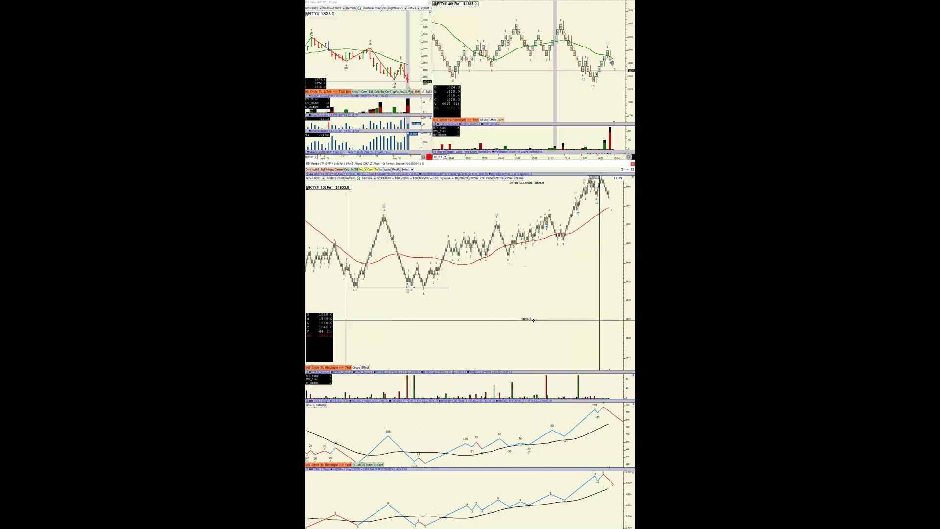
pyautogui.click(521, 319)
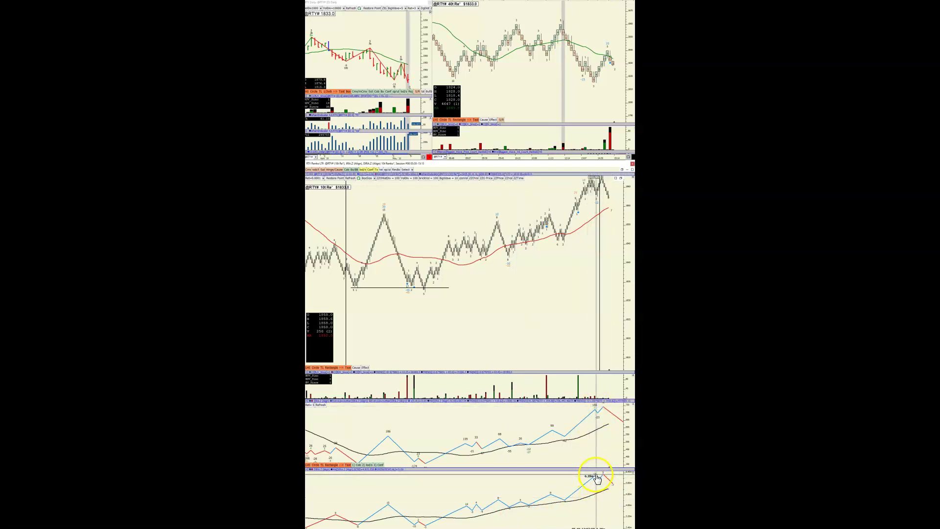
# - Draw a horizontal trendline at the swing low following the long decline, extending it across the lower low and the subsequent pullback
pyautogui.moveTo(579, 318); pyautogui.dragTo(509, 324)
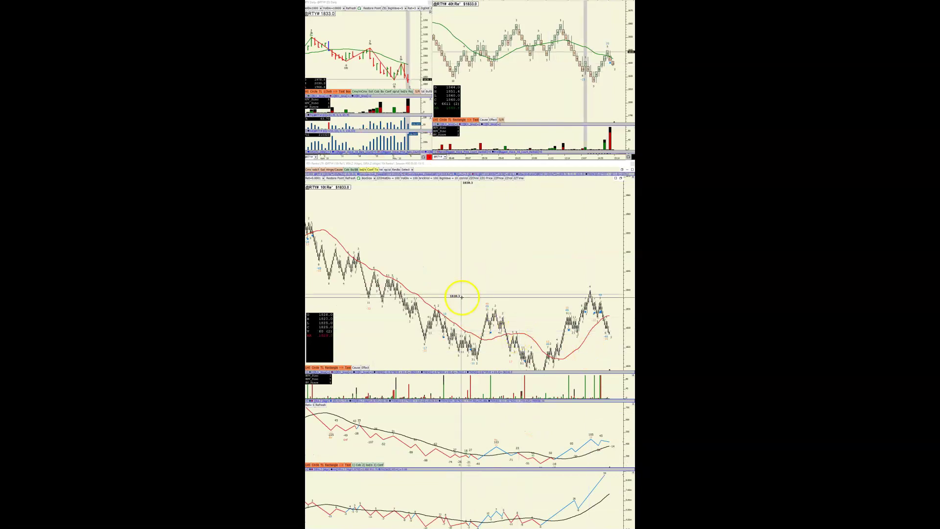
pyautogui.moveTo(465, 277); pyautogui.dragTo(478, 276)
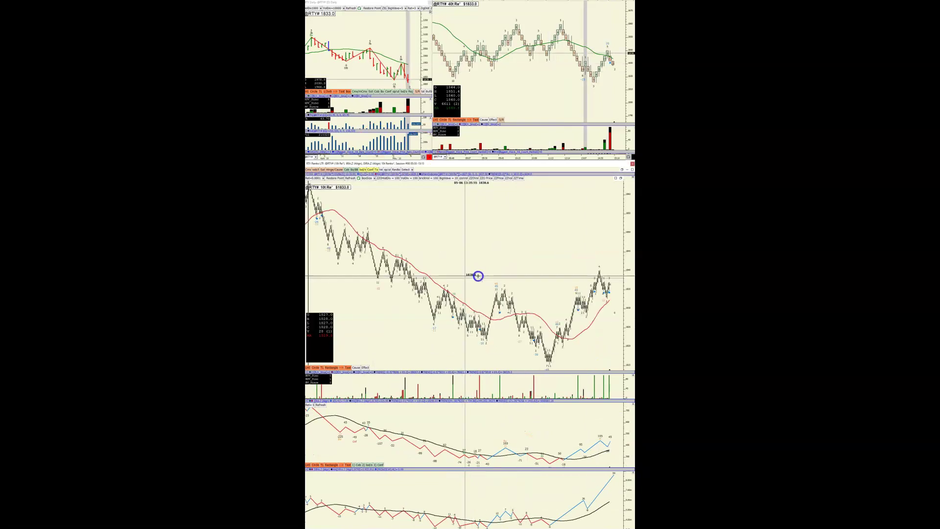
pyautogui.scroll(-2, 483, 293)
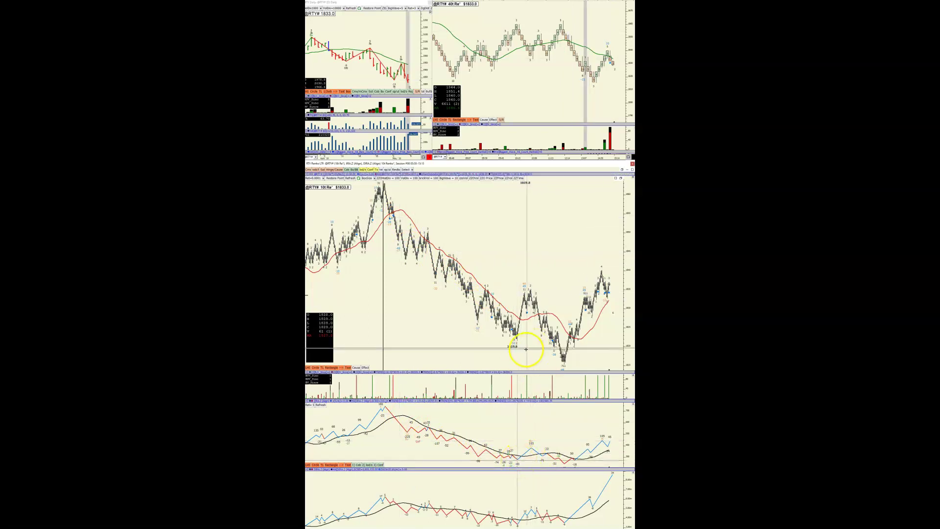
pyautogui.scroll(2, 502, 350)
pyautogui.scroll(1, 502, 350)
pyautogui.click(435, 352)
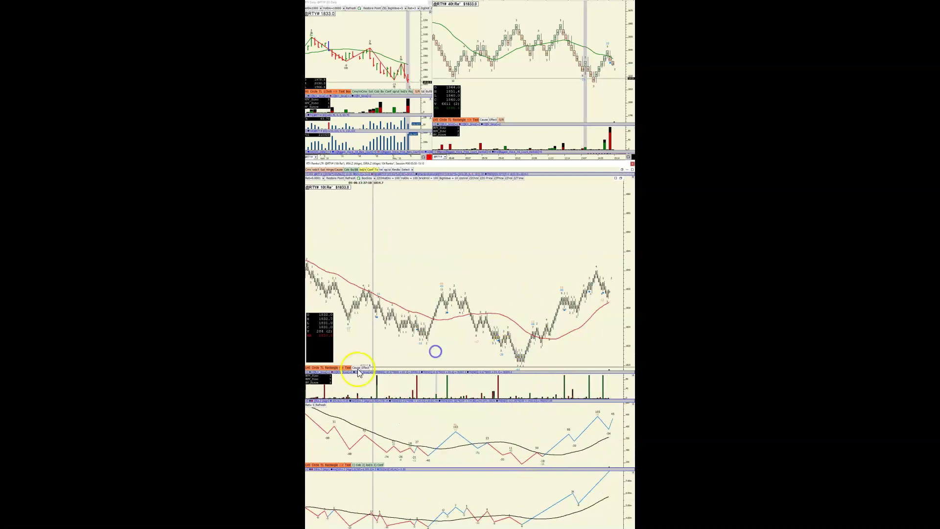
pyautogui.click(323, 367)
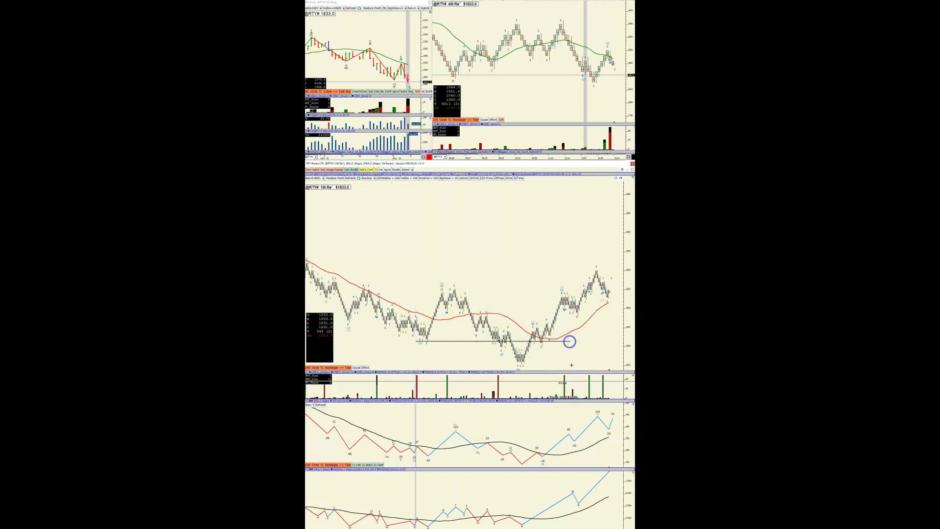
pyautogui.moveTo(569, 341); pyautogui.dragTo(416, 341)
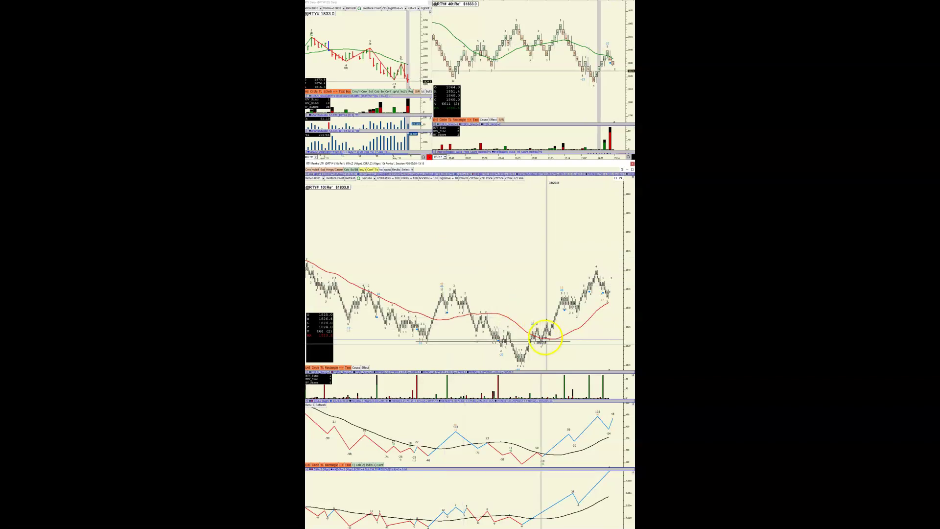
# - Examine the price drop beneath the new horizontal line and the following rally, comparing them with the preceding up move
pyautogui.moveTo(582, 348); pyautogui.dragTo(521, 355)
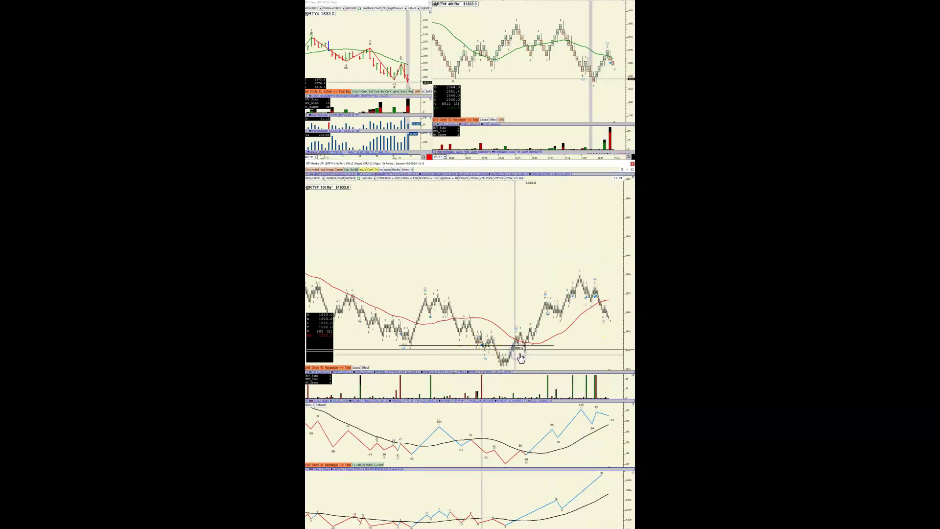
pyautogui.scroll(-1, 499, 295)
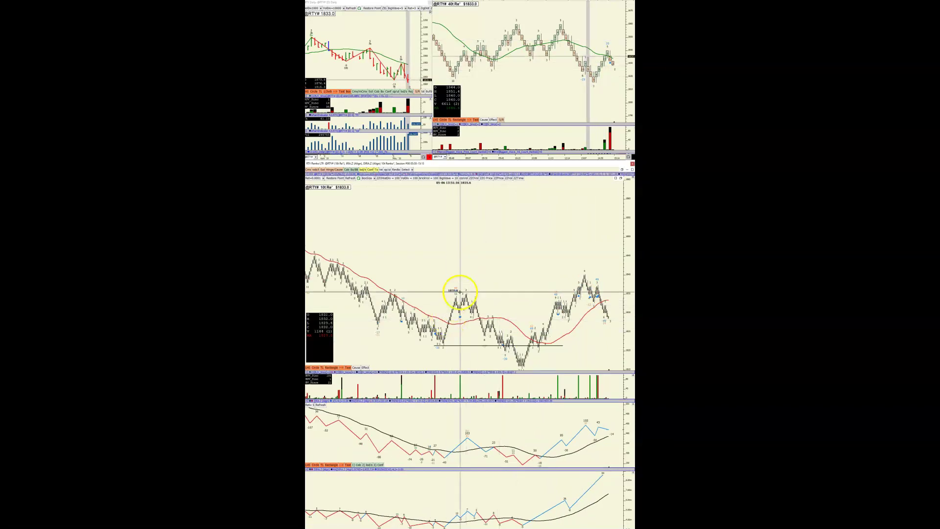
pyautogui.moveTo(460, 292); pyautogui.dragTo(525, 239)
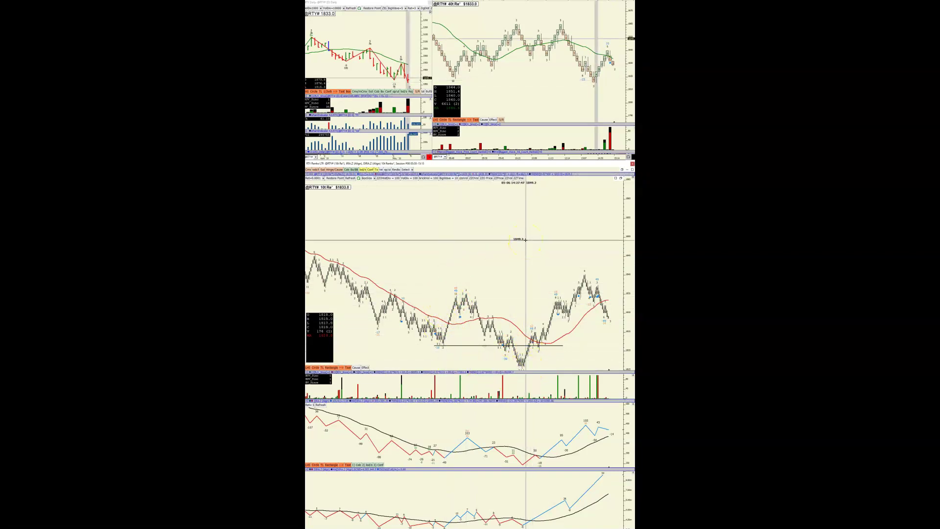
pyautogui.moveTo(525, 240); pyautogui.dragTo(545, 283)
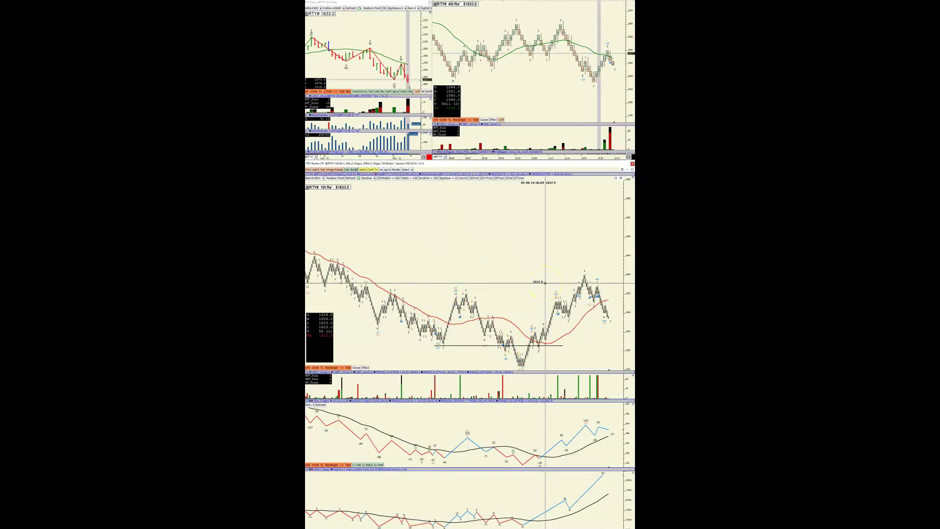
pyautogui.moveTo(545, 283); pyautogui.dragTo(429, 212)
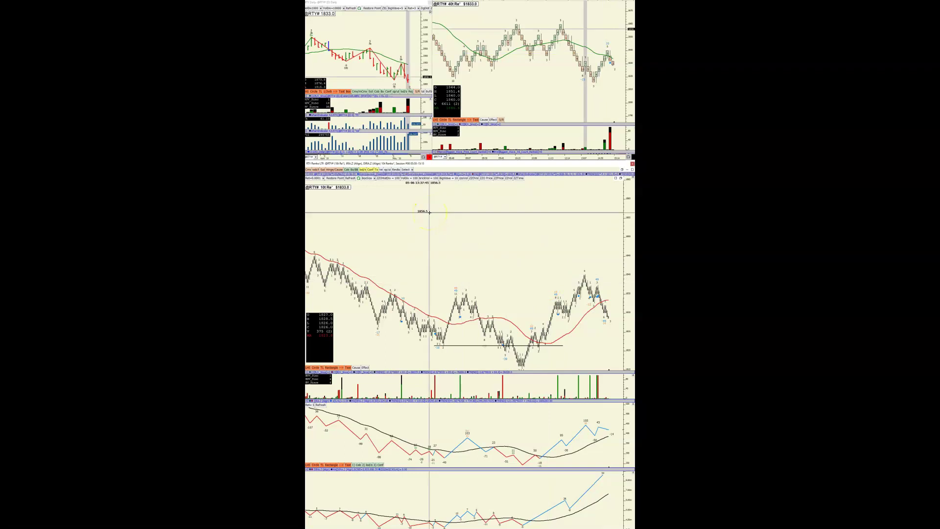
pyautogui.moveTo(517, 273); pyautogui.dragTo(499, 259)
pyautogui.click(523, 279)
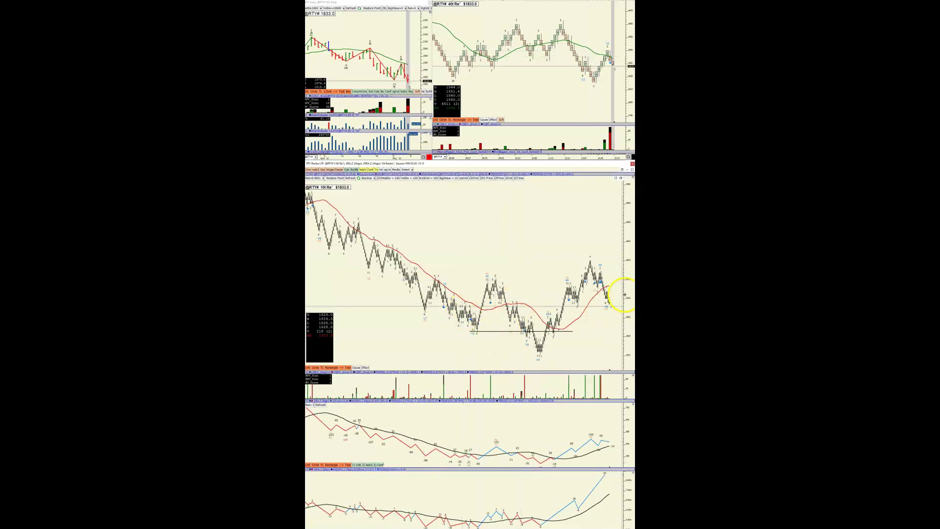
# - Draw an arrow in the upper wave pane pointing to the peak of the up wave that starts at the horizontal line
pyautogui.click(581, 415)
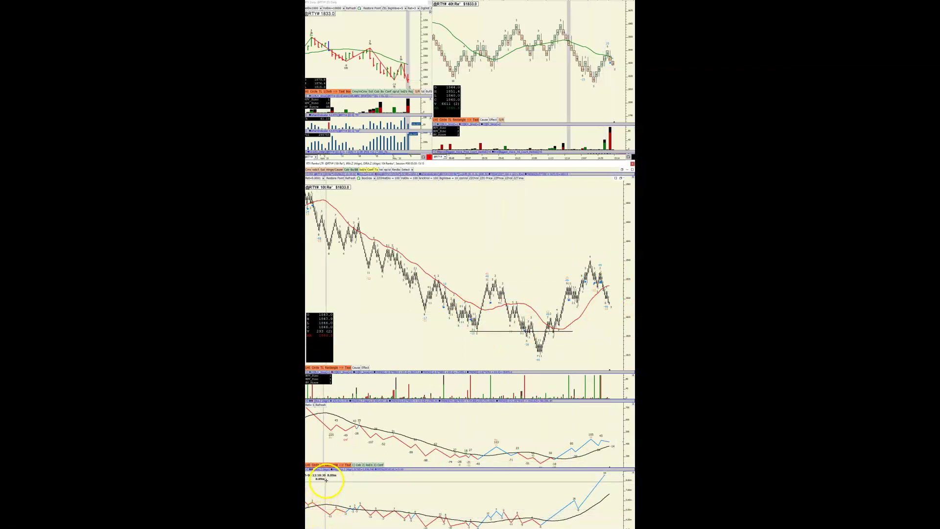
pyautogui.click(341, 465)
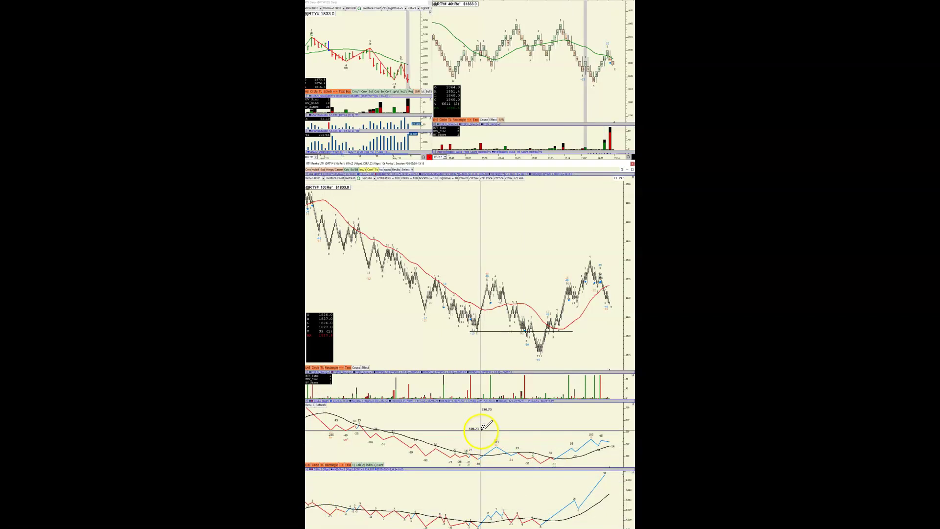
pyautogui.moveTo(480, 421); pyautogui.dragTo(494, 439)
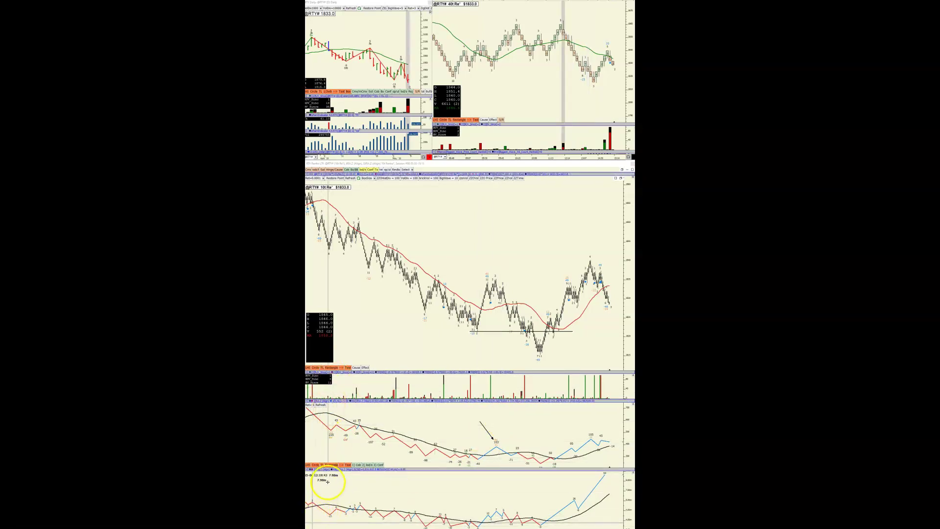
# - Draw a matching arrow to the same up wave in the lowest wave pane and compare the two marked waves
pyautogui.click(342, 465)
pyautogui.moveTo(465, 494); pyautogui.dragTo(487, 512)
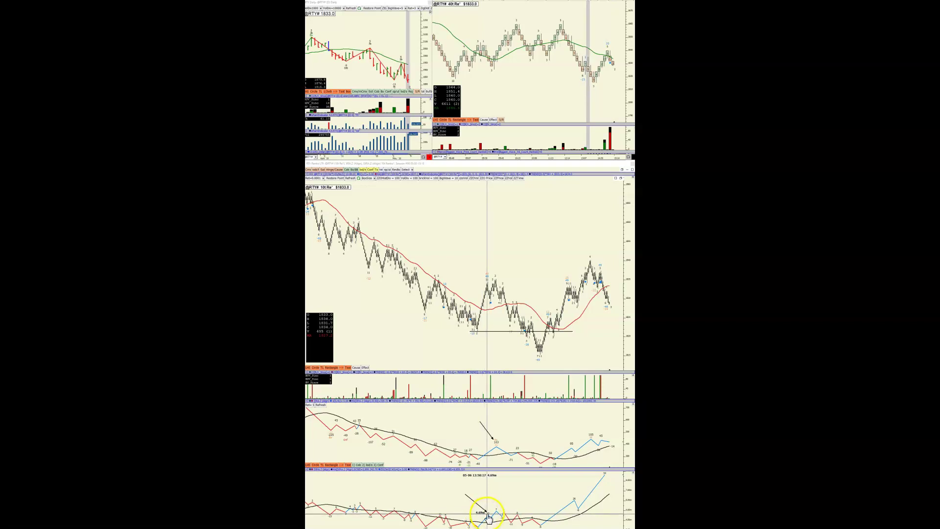
pyautogui.moveTo(488, 514); pyautogui.dragTo(490, 515)
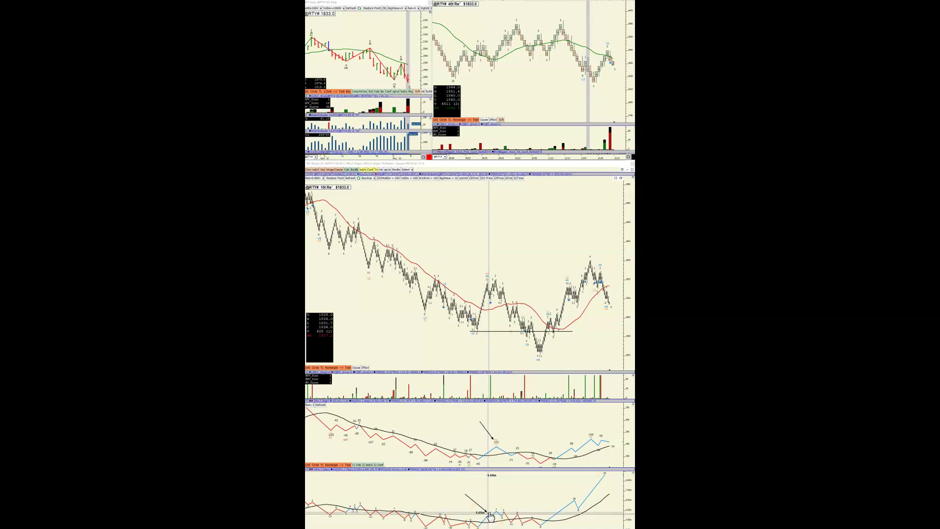
pyautogui.moveTo(492, 489); pyautogui.dragTo(490, 438)
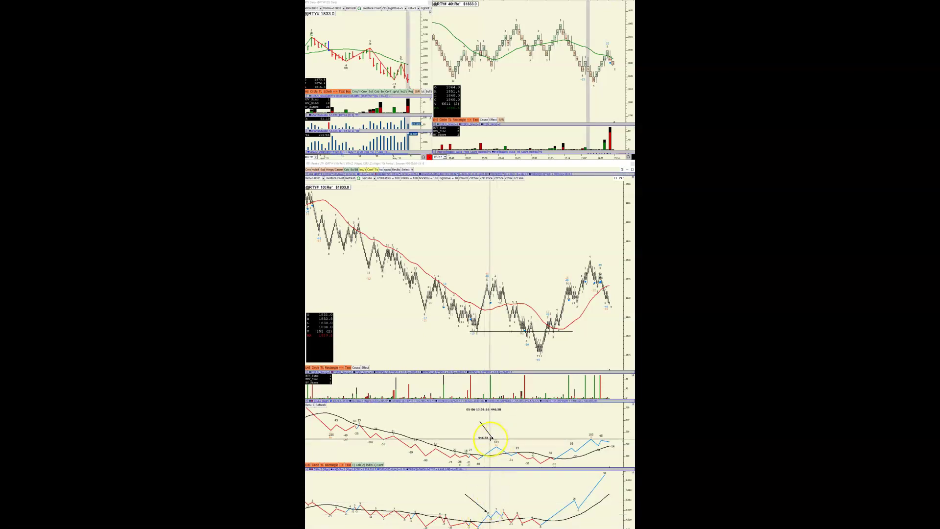